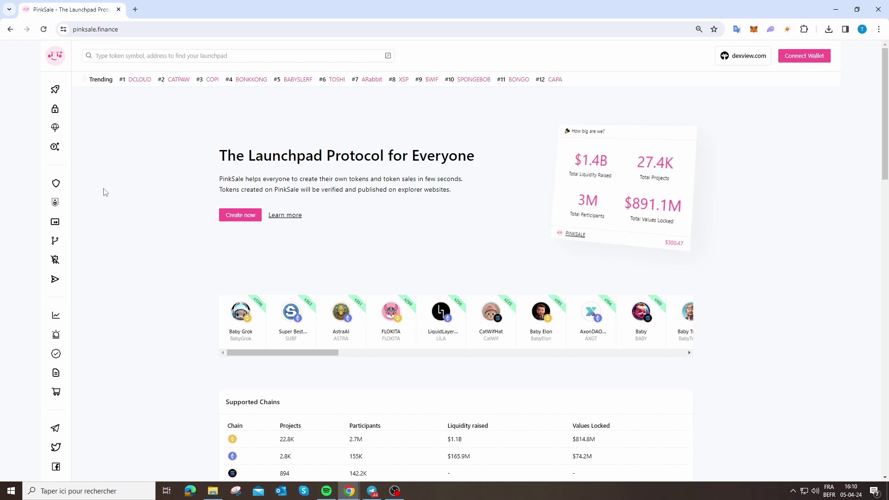
Expand the sidebar's Launchpads menu to show the presale, fairlaunch, subscription and list options.
mouse_move(57, 89)
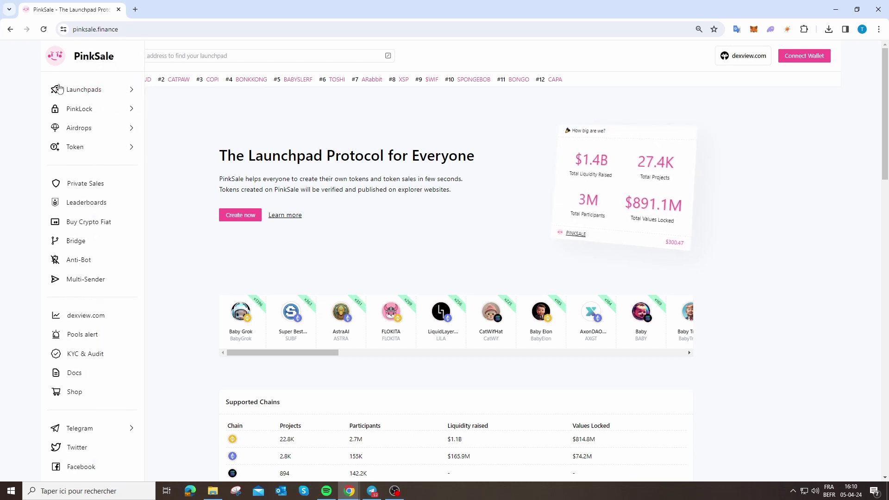
click(65, 90)
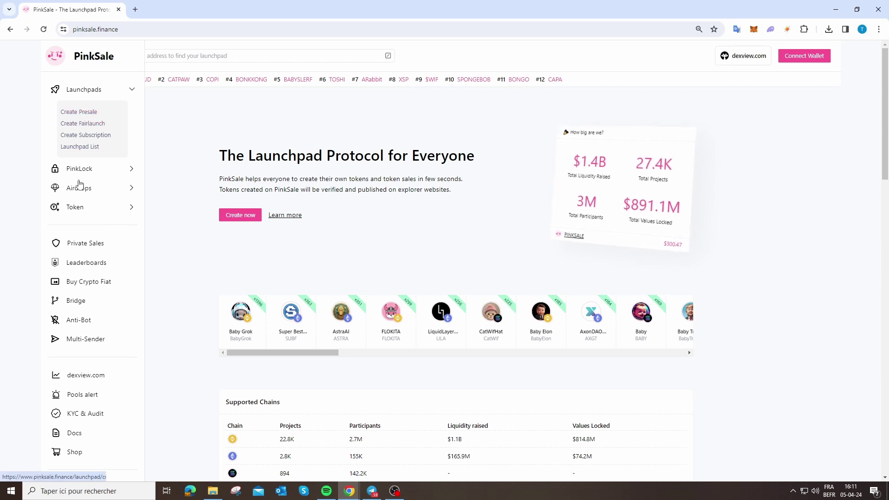
Browse the Launchpad List's sale cards and open the Cake Panda Fairlaunch page.
click(86, 151)
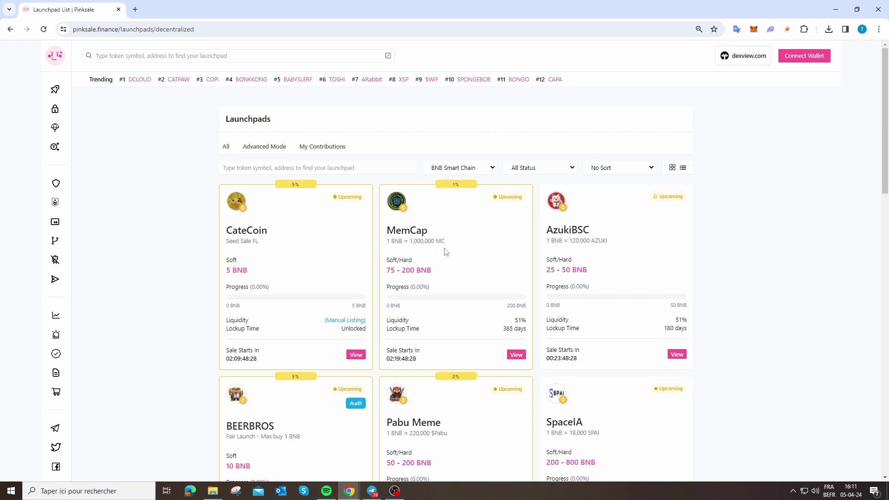
scroll(438, 268, down, 5)
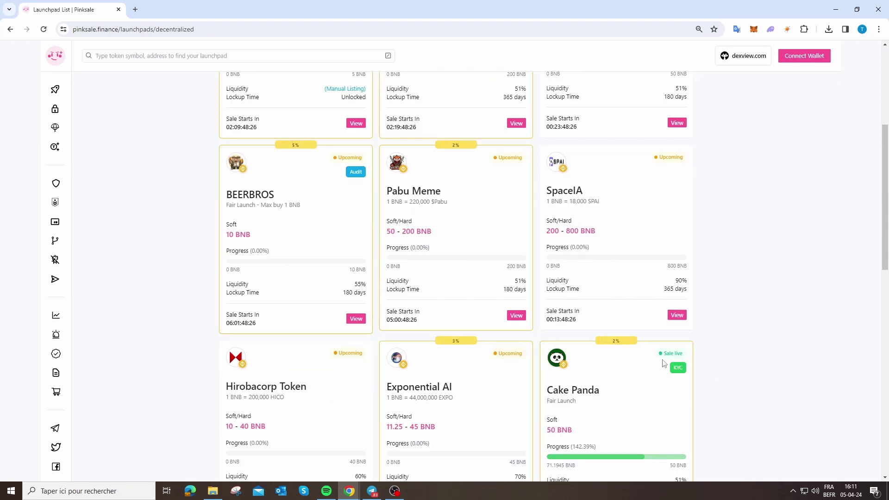
scroll(730, 260, up, 5)
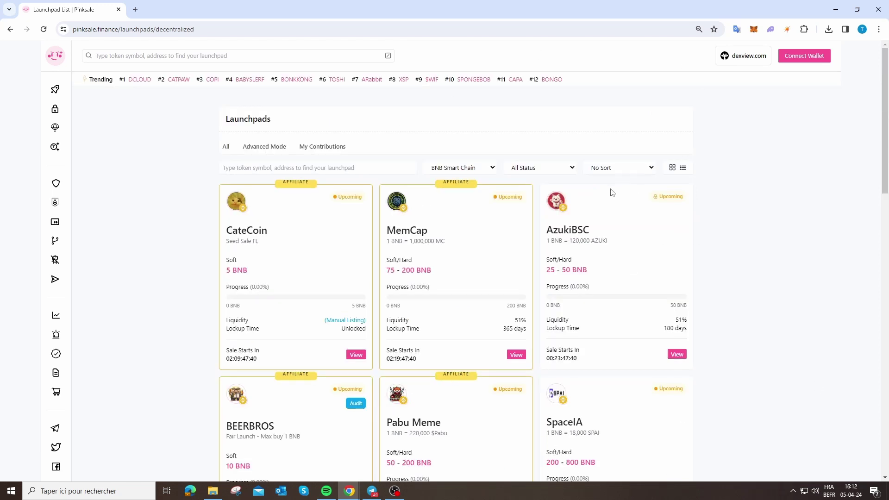
scroll(606, 301, down, 6)
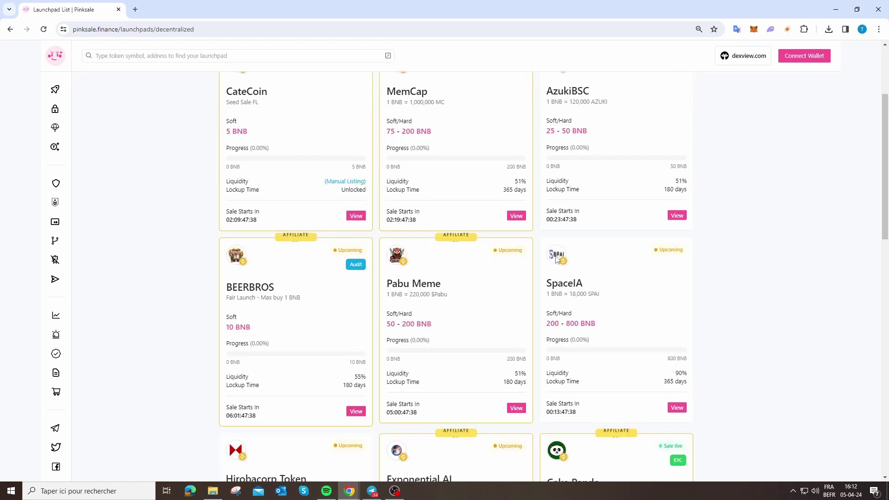
click(679, 313)
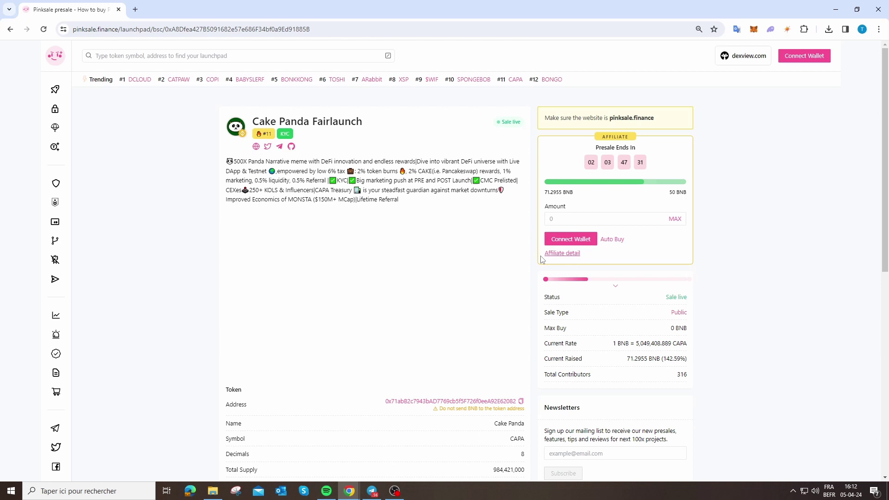
Replace the 0 in the Cake Panda purchase box with a 2 BNB contribution amount.
click(592, 221)
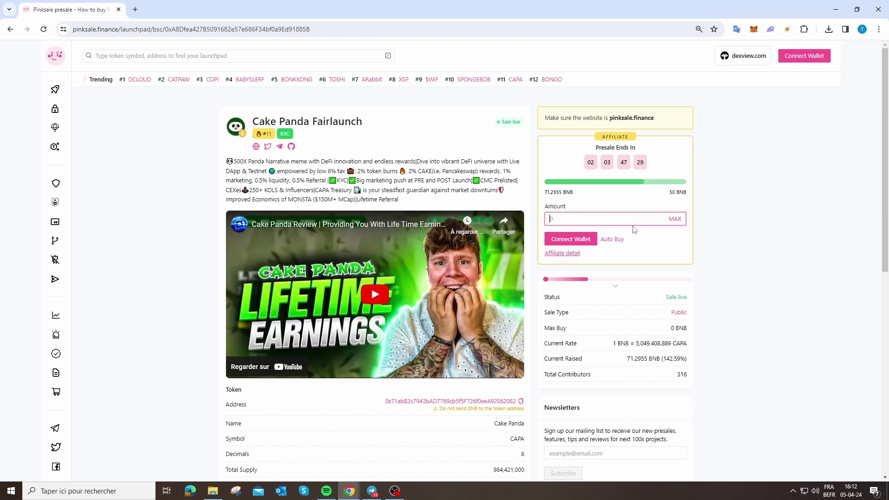
click(675, 218)
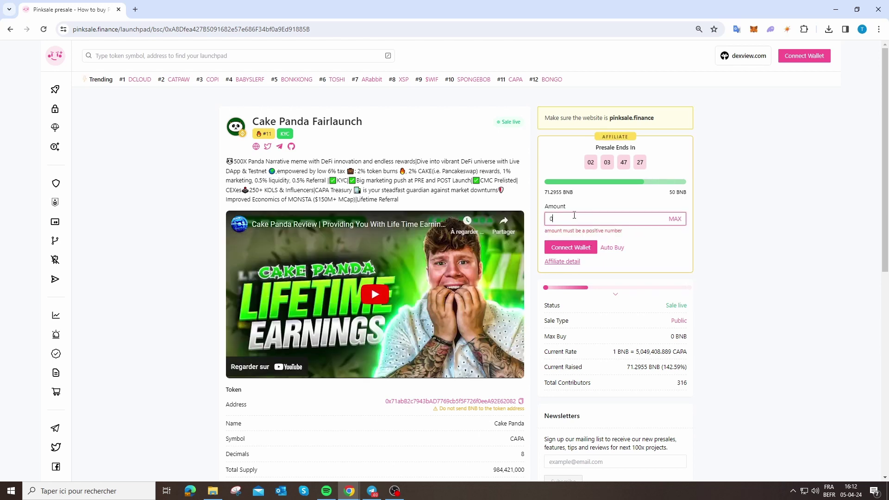
drag(574, 215, 543, 217)
text(2)
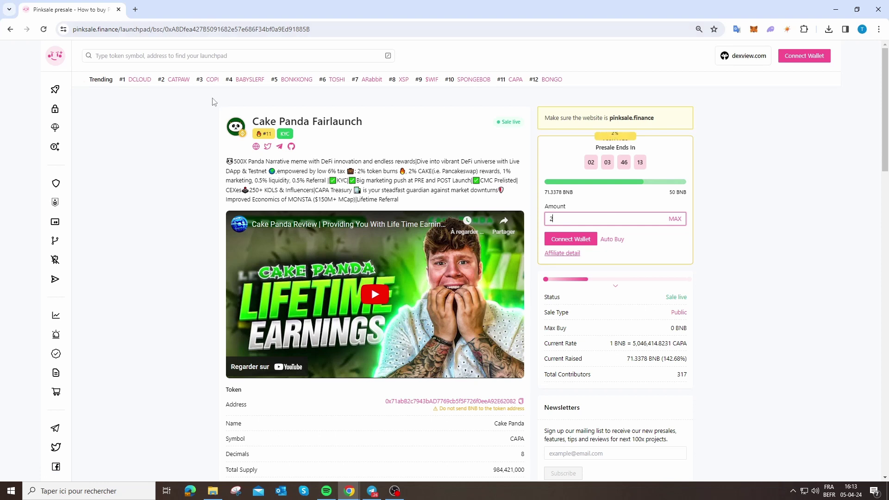
mouse_move(56, 89)
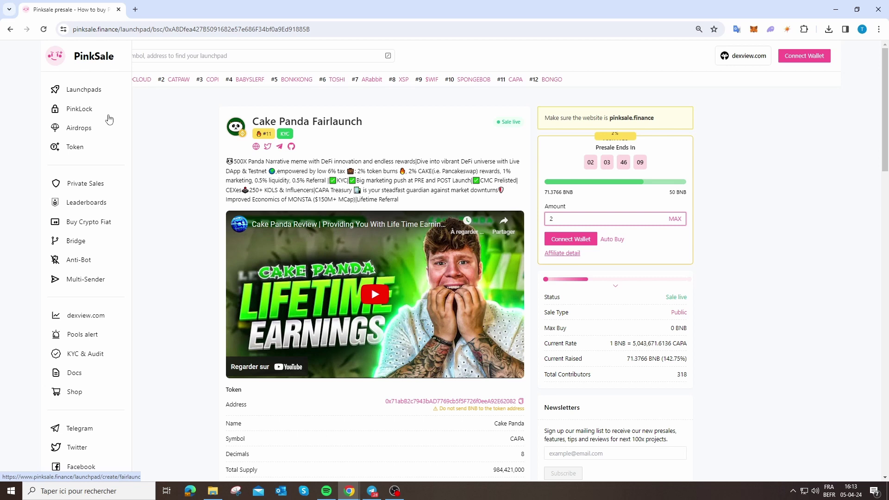
Start a fairlaunch on the Solana chain via Create Fairlaunch and focus its Token Address field.
click(70, 90)
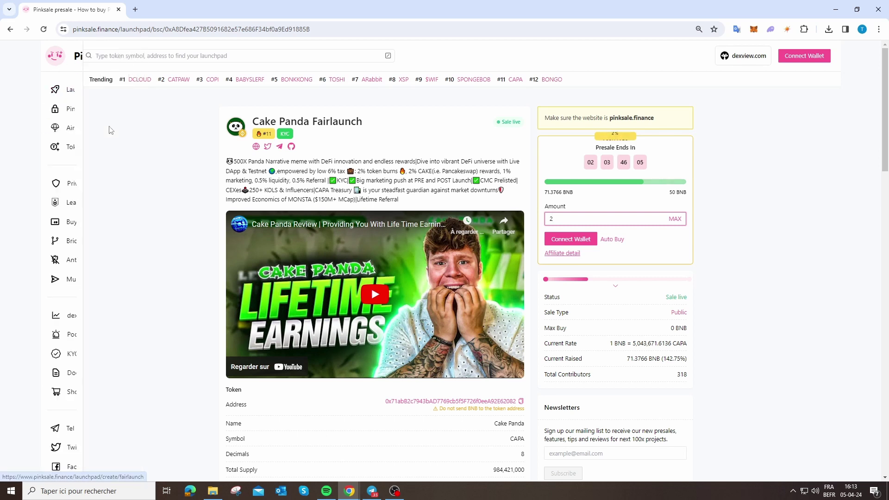
click(84, 124)
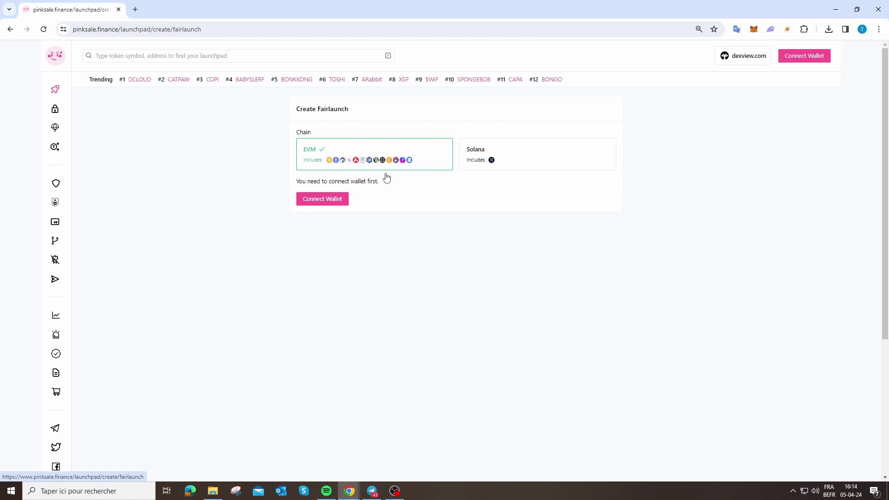
click(490, 155)
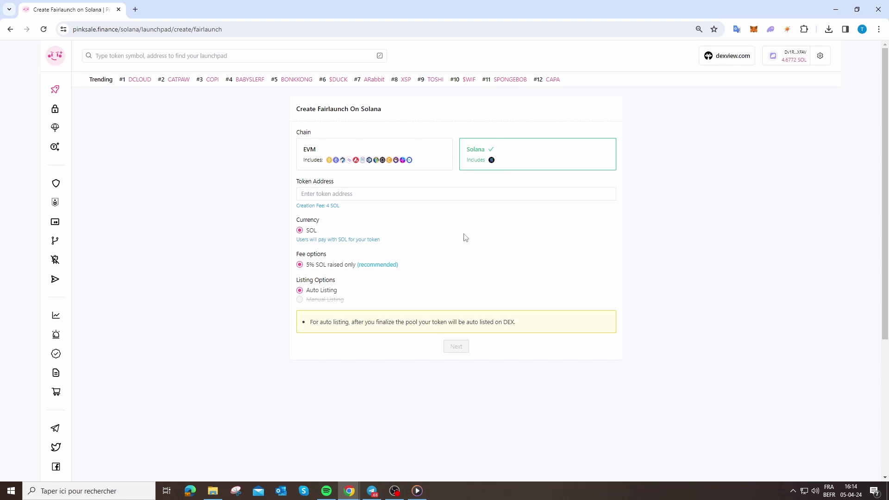
click(325, 179)
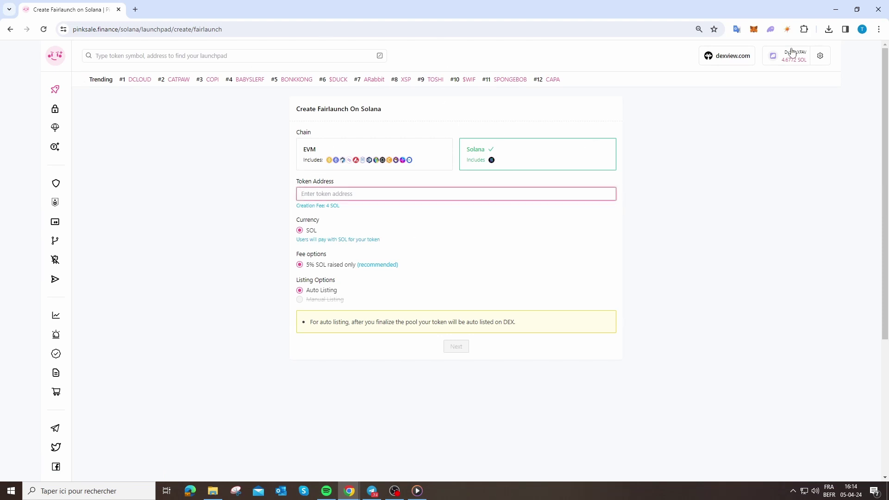
Open the Robin Wood (Wood) token in Phantom and show its more-options menu.
key(alt+shift+p)
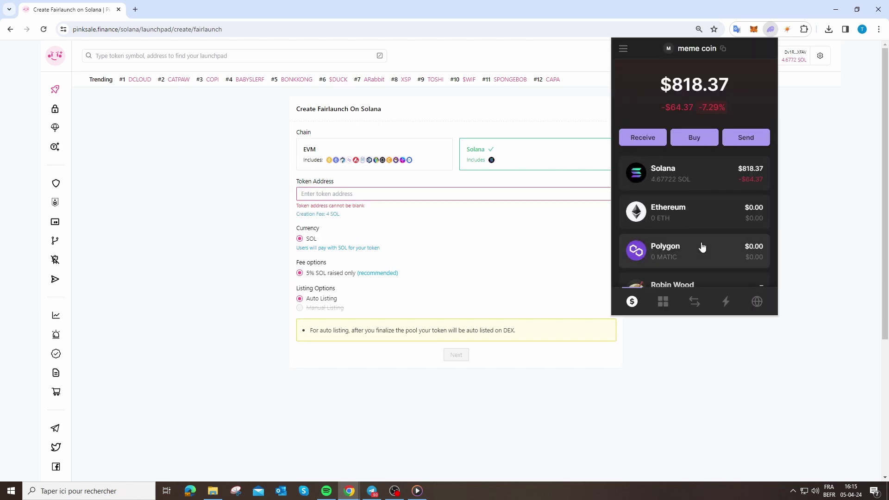
scroll(685, 245, down, 2)
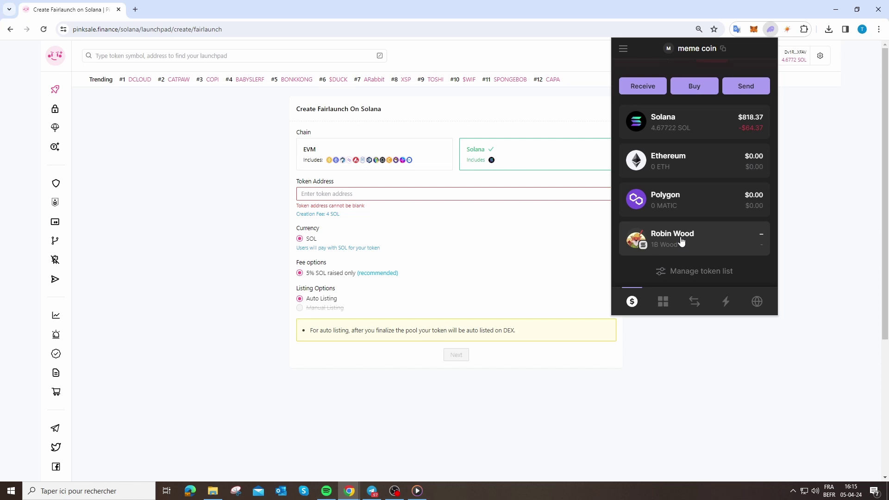
click(681, 241)
click(765, 73)
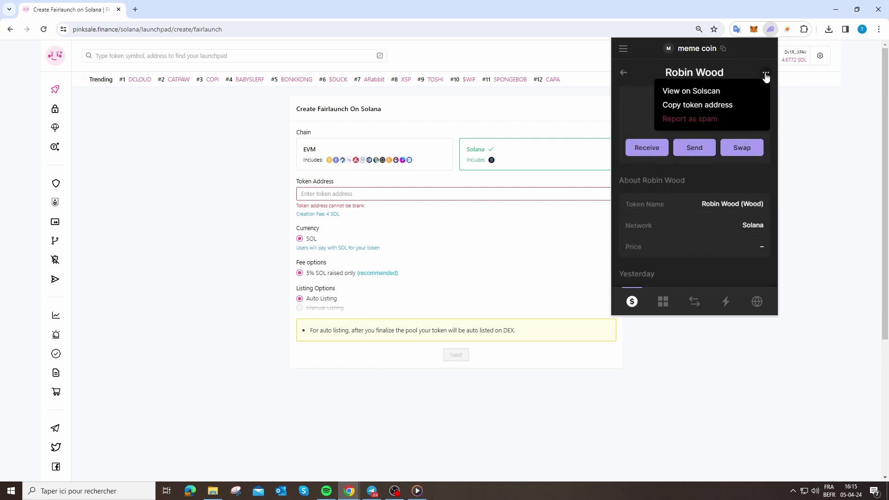
Paste the Robin Wood token address, loading symbol Wood, 1,000,000,000 supply and 9 decimals.
click(693, 106)
click(427, 194)
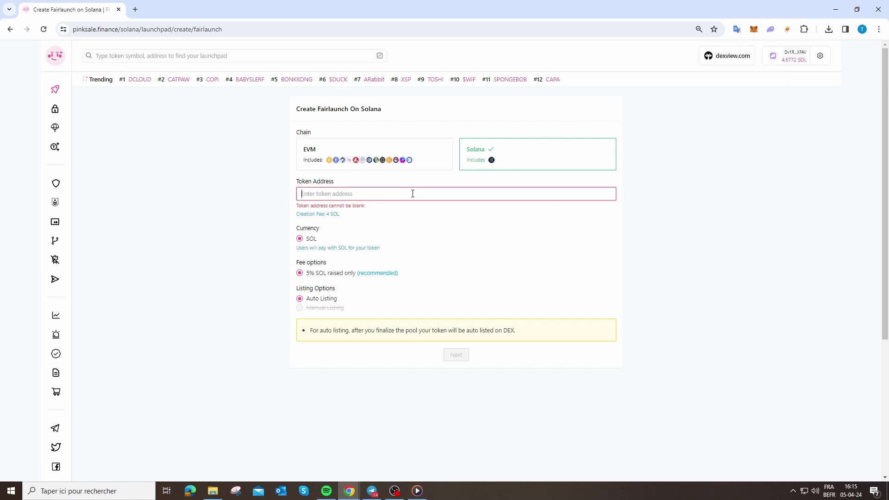
key(ctrl+v)
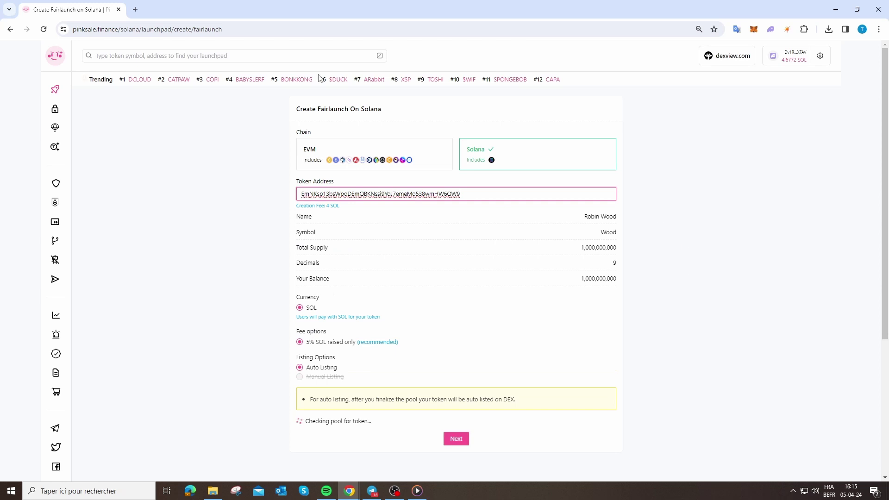
drag(580, 247, 625, 253)
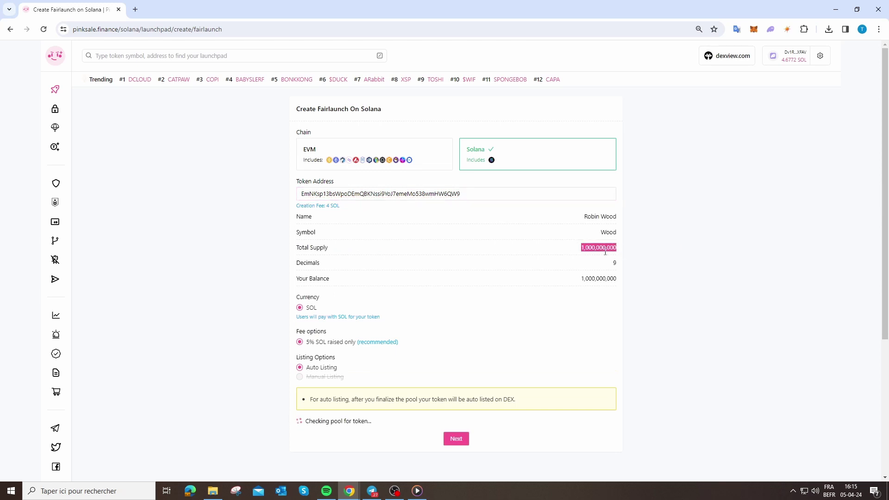
click(548, 252)
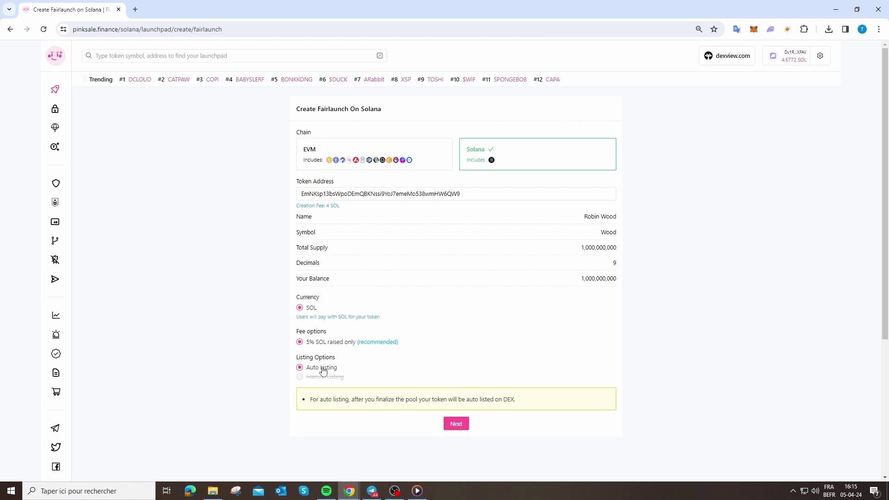
scroll(337, 345, down, 1)
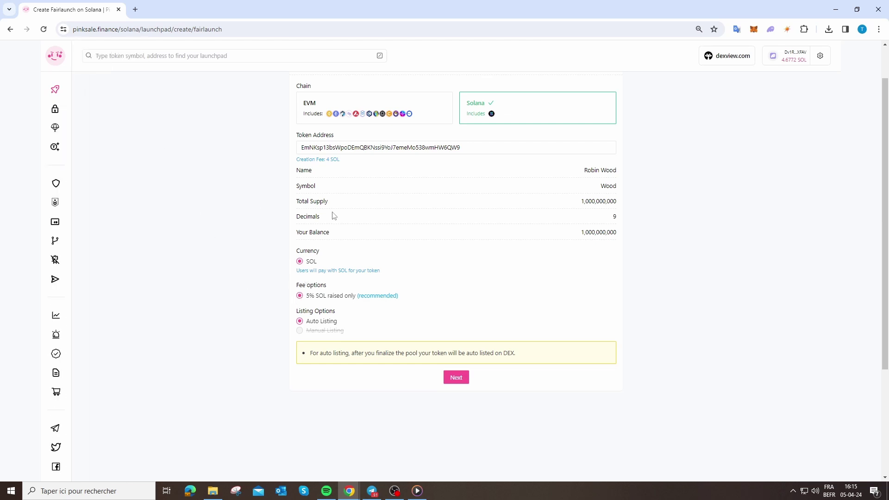
Choose the '5% SOL raised only' fee option, keeping Auto Listing.
click(299, 295)
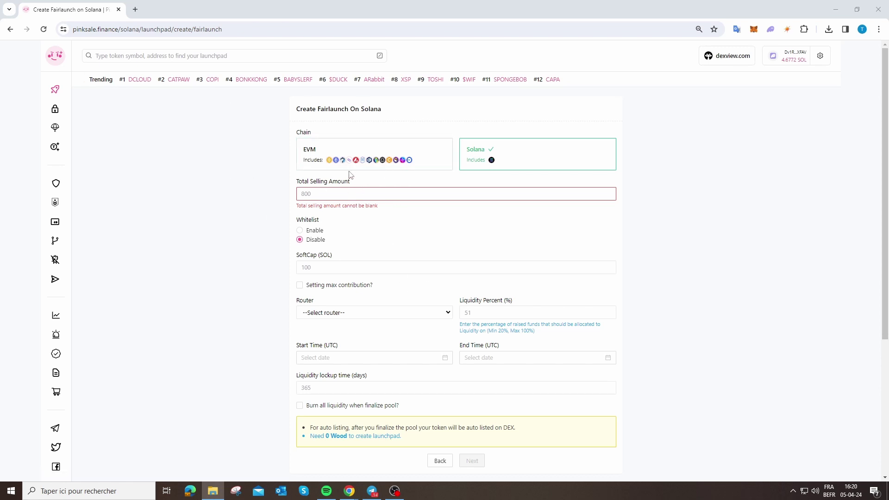
Enter 400000000 Wood as the fairlaunch's total selling amount.
click(348, 197)
text(400)
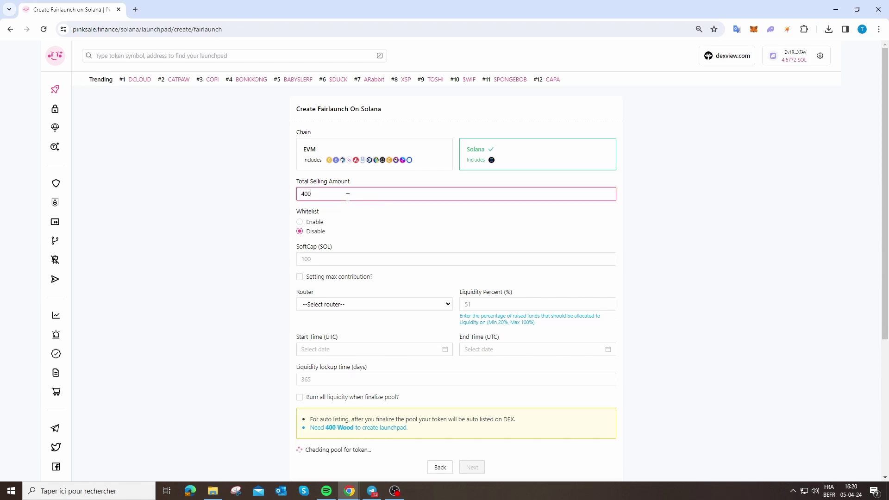
text(000000)
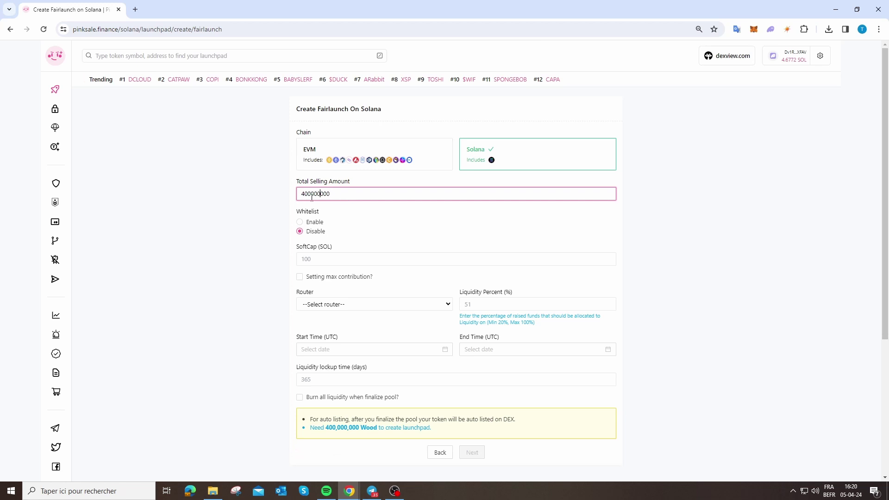
click(187, 210)
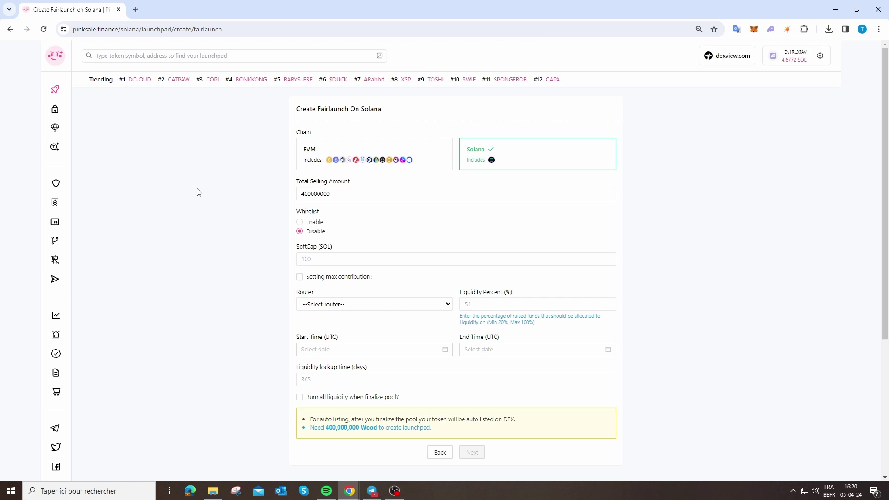
scroll(223, 198, down, 2)
scroll(292, 144, up, 1)
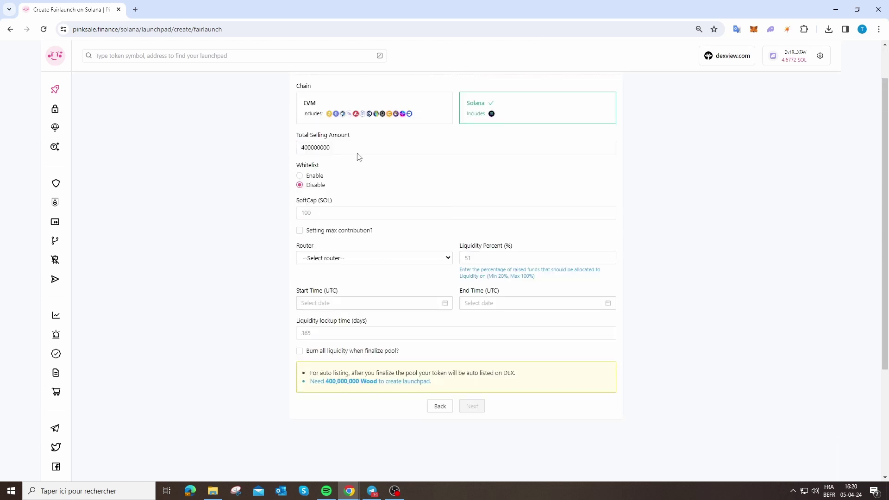
Enter a 50 SOL soft cap and tick 'Setting max contribution?' for the Max Buy amount.
click(309, 213)
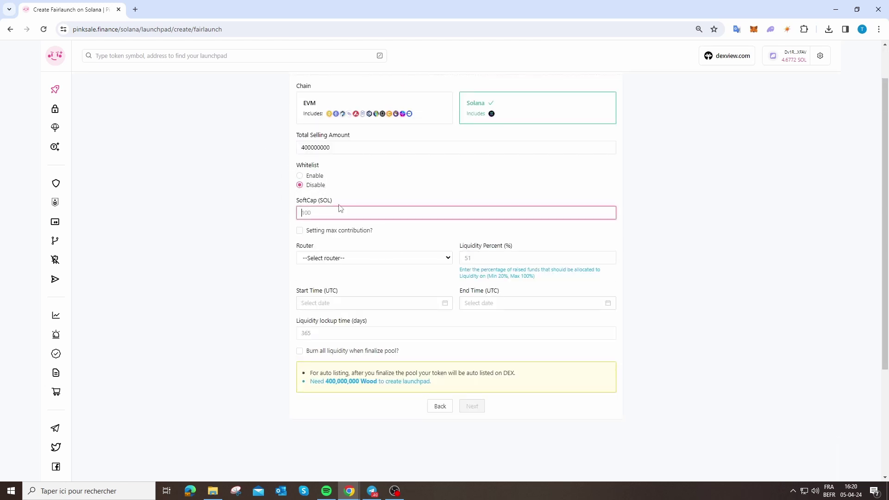
scroll(287, 241, up, 1)
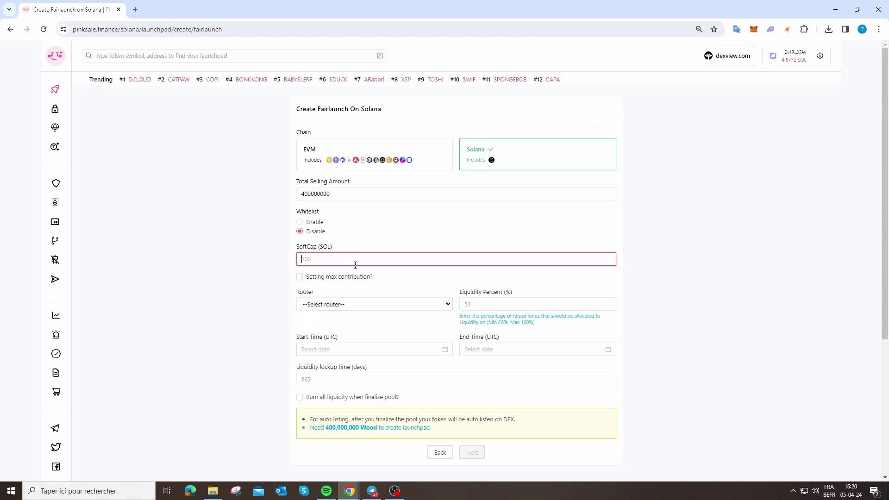
text(50)
click(253, 272)
click(299, 276)
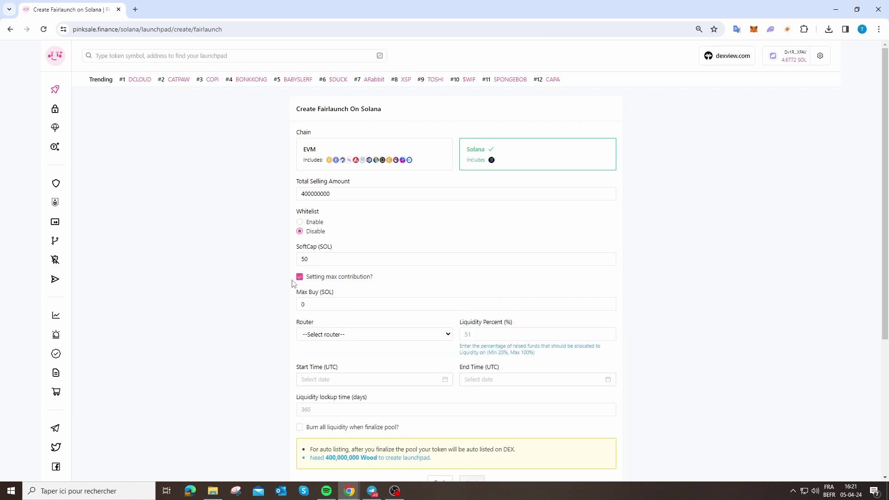
click(319, 305)
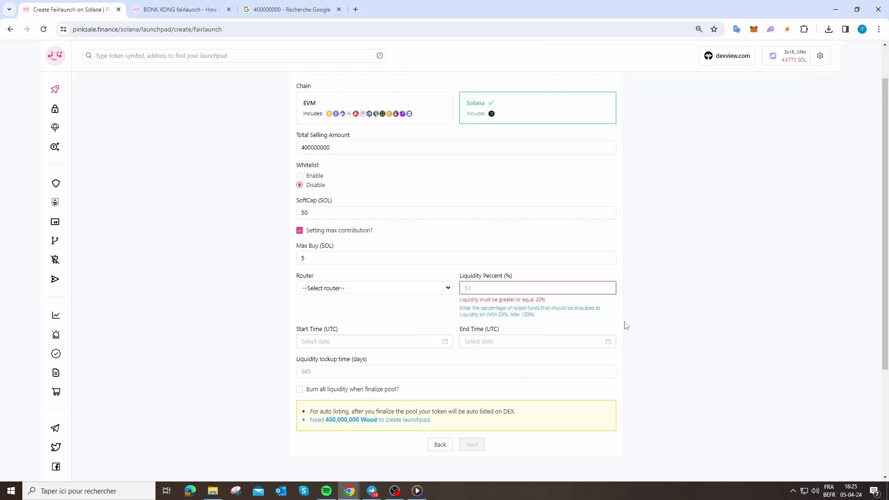
Choose Raydium AMM V4 as the liquidity router with 51% liquidity.
click(324, 290)
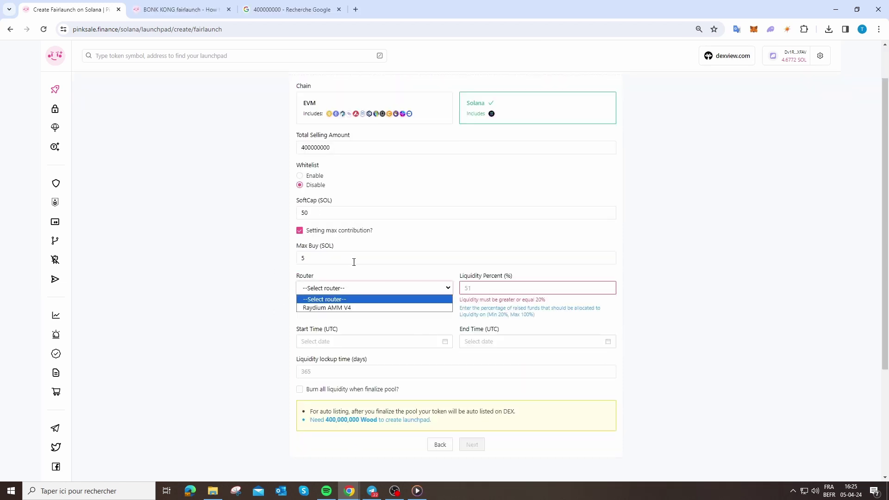
click(311, 308)
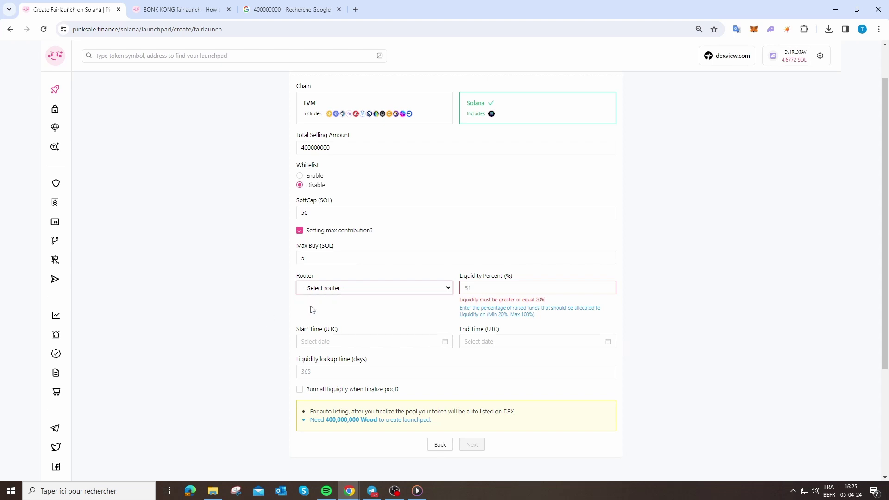
click(492, 287)
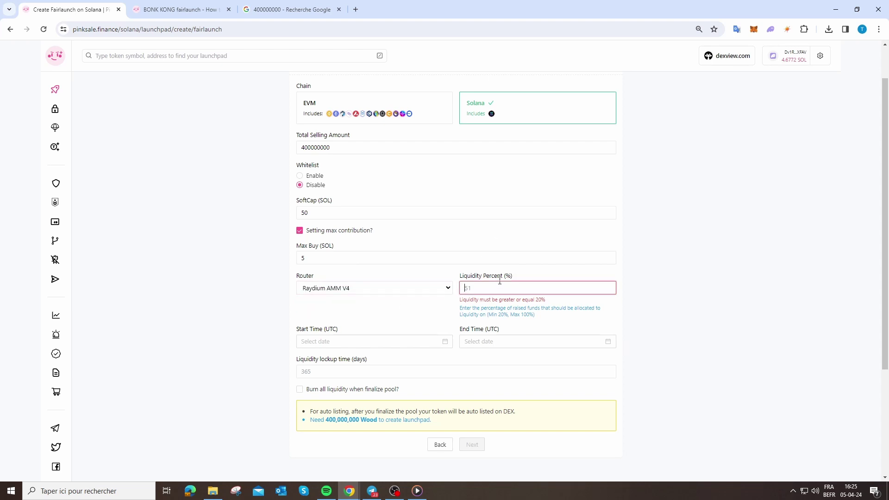
text(51)
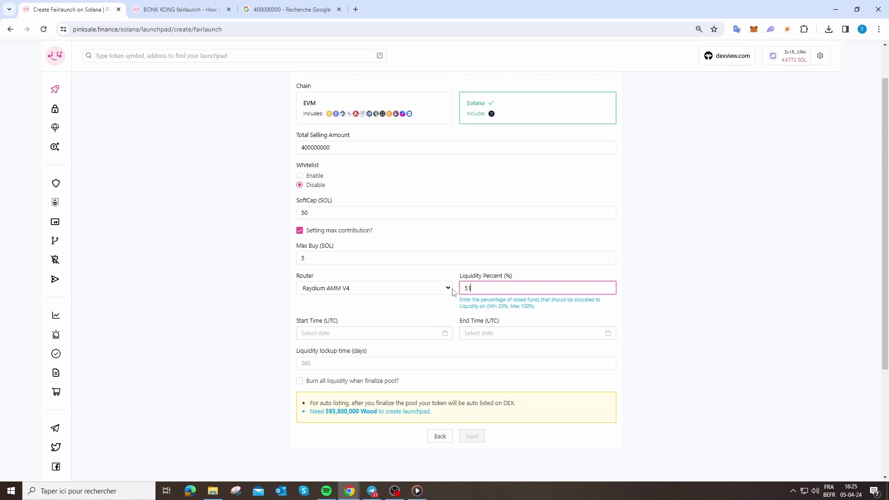
Set the sale start time to 08/04/2024 07:00 UTC.
click(450, 334)
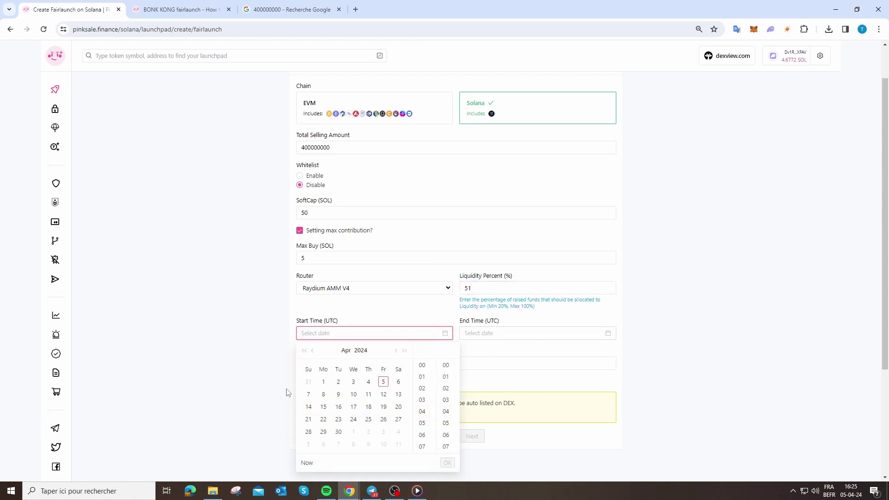
click(324, 395)
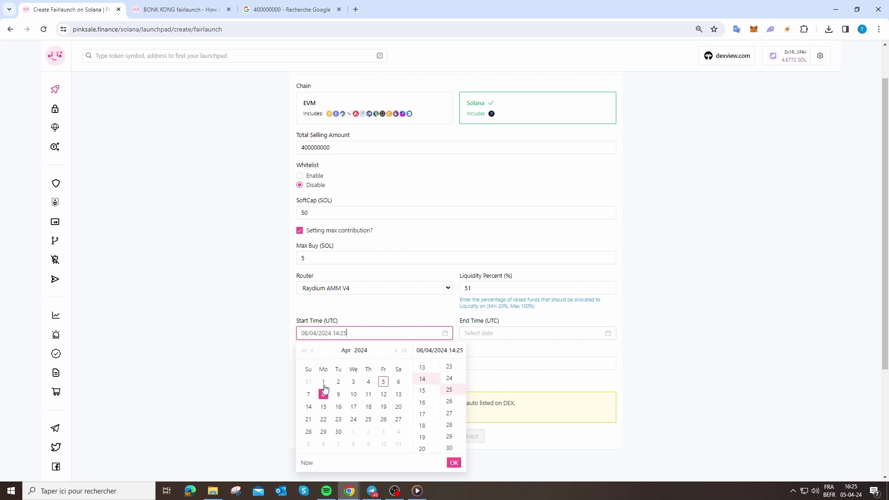
scroll(423, 393, up, 5)
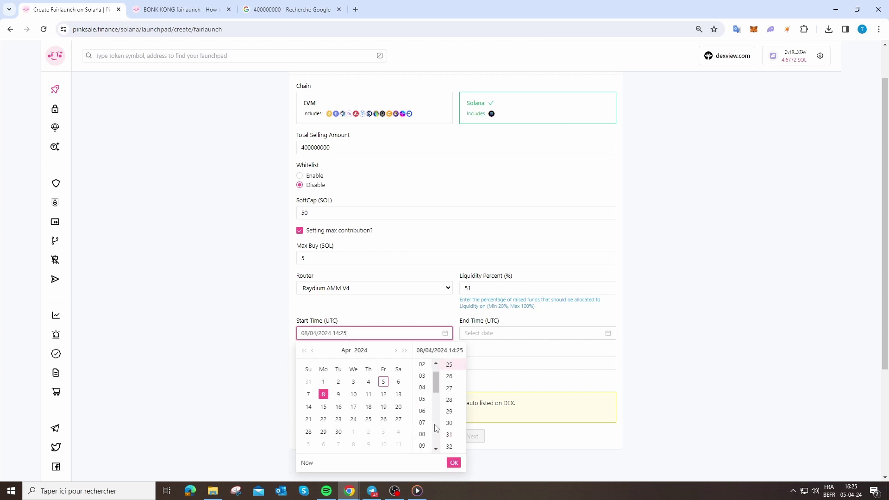
click(421, 422)
scroll(449, 406, up, 10)
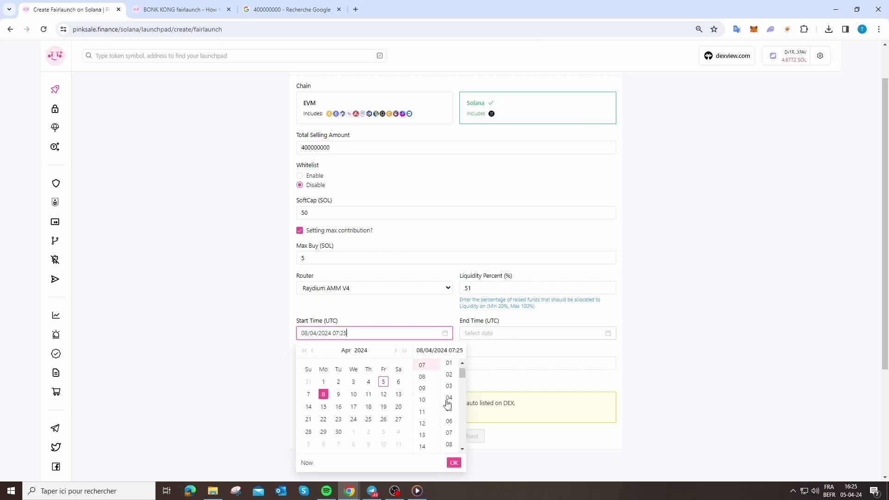
scroll(448, 370, up, 1)
click(448, 366)
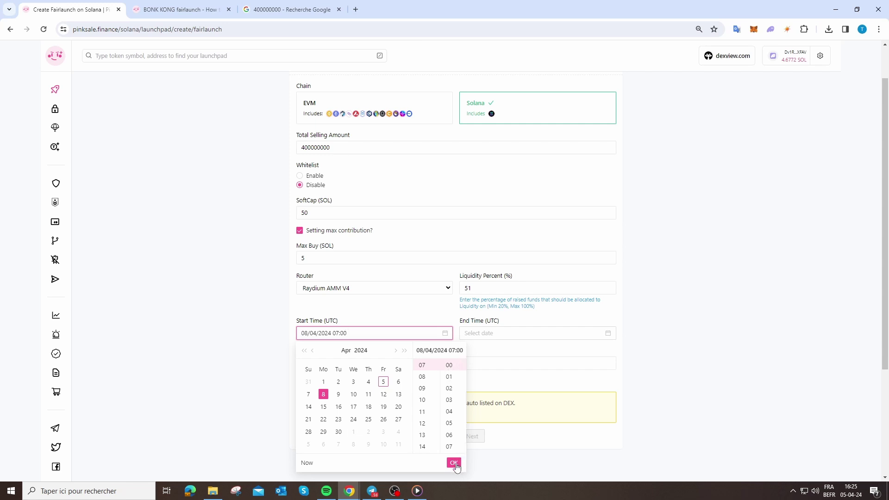
click(454, 464)
Set the sale end time to 13/04/2024 10:00 UTC.
click(607, 333)
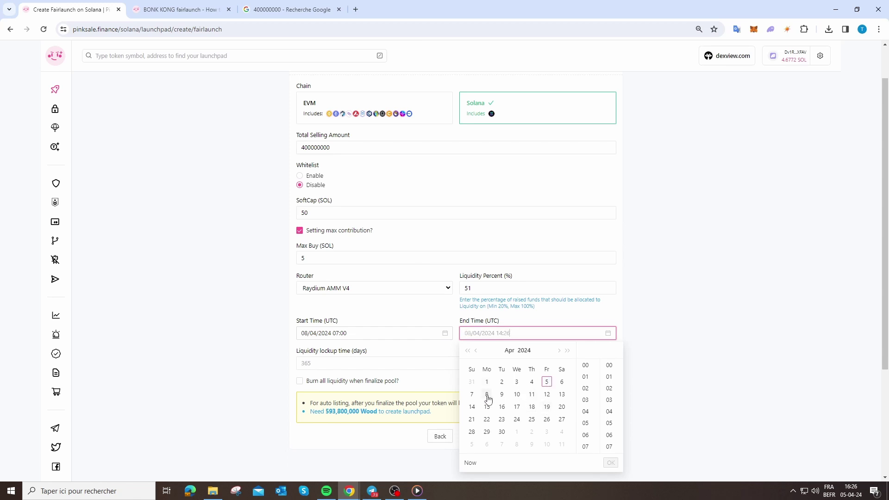
click(562, 394)
scroll(586, 408, up, 3)
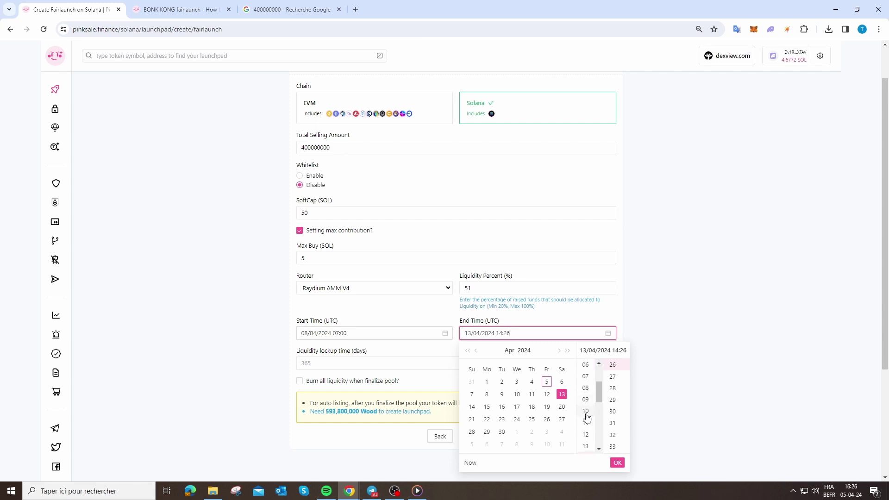
click(585, 411)
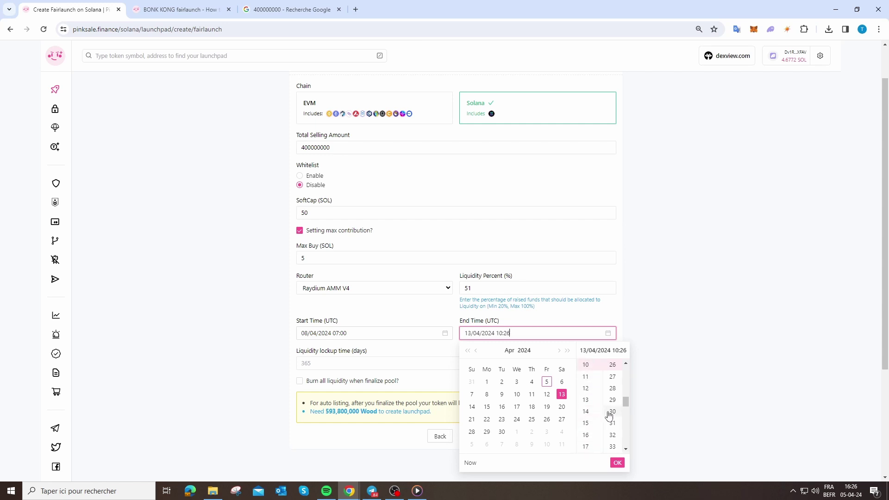
scroll(612, 407, up, 5)
click(613, 366)
click(617, 463)
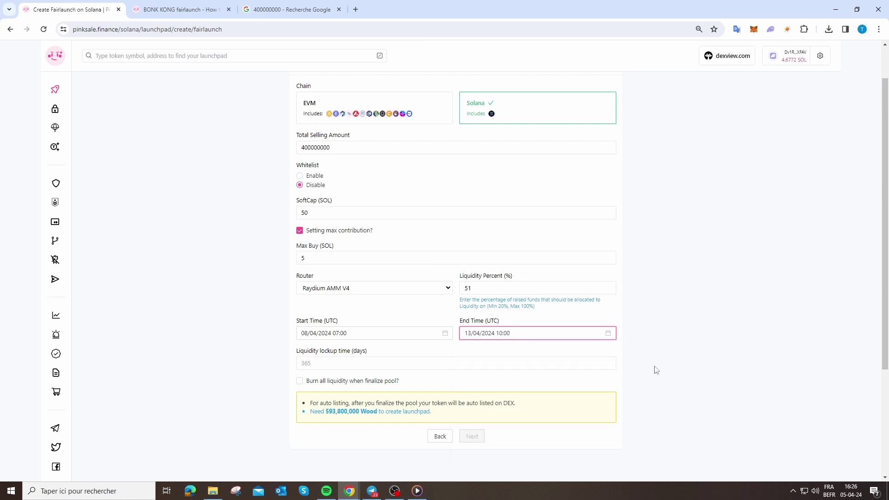
Set liquidity lockup to 365 days and check the review's 593.8M Wood requirement.
scroll(643, 356, up, 1)
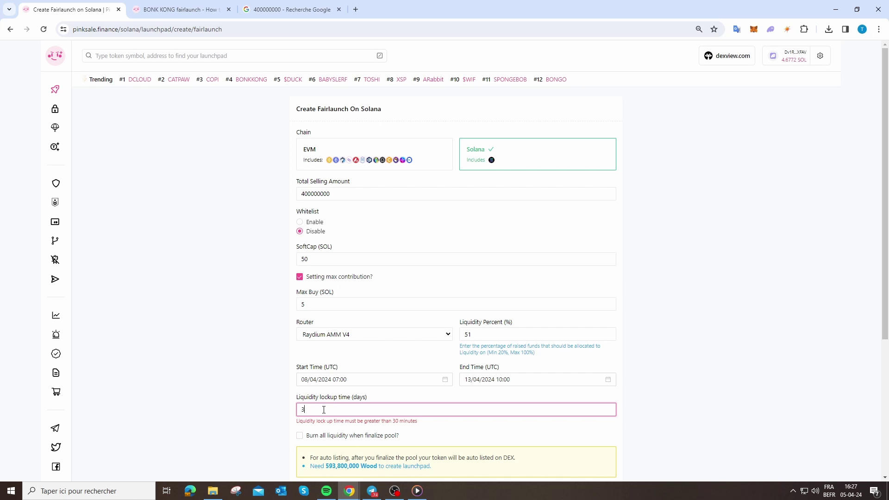
text(65)
scroll(627, 332, down, 1)
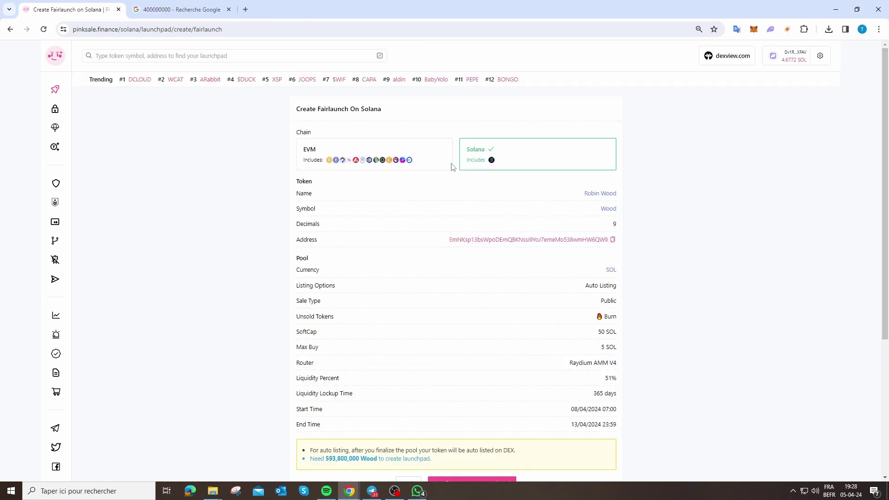
scroll(466, 346, down, 1)
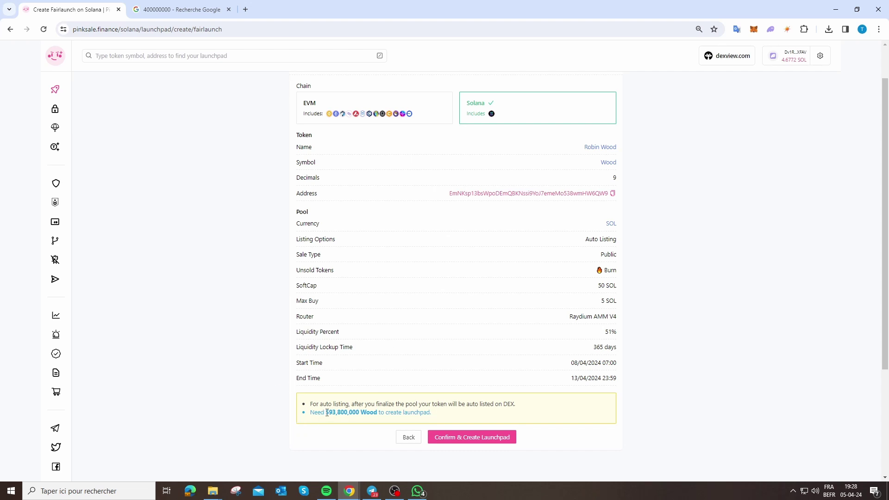
drag(326, 412, 355, 412)
Create the launchpad and approve the 4.01 SOL and 593.8M Wood transaction in Phantom.
click(249, 411)
click(469, 437)
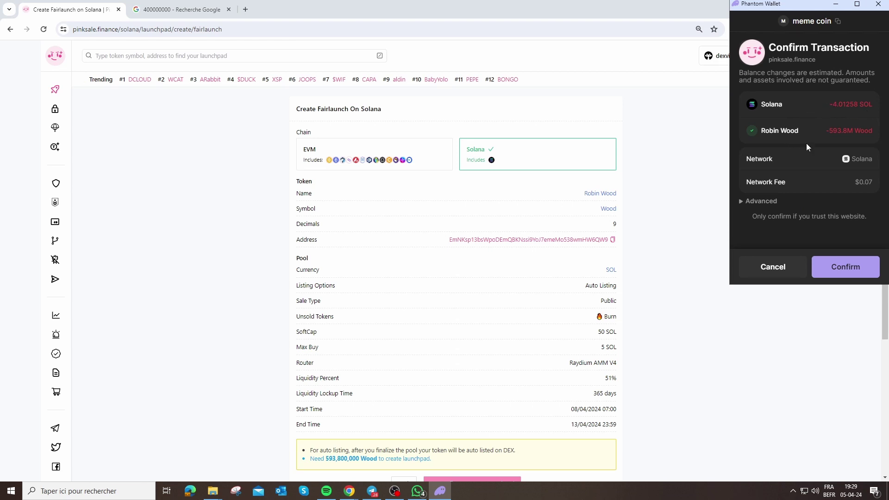
click(845, 267)
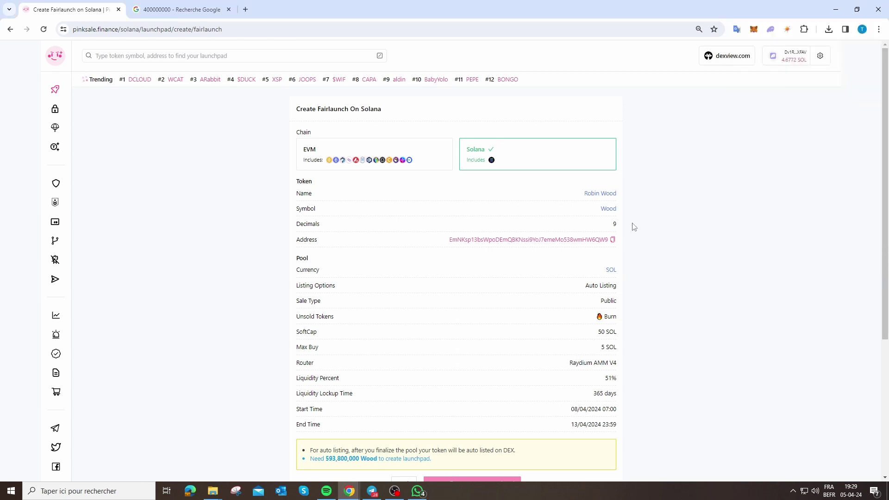
Open Edit Pool Details from the live Robin Wood Fairlaunch page's title.
scroll(659, 288, down, 1)
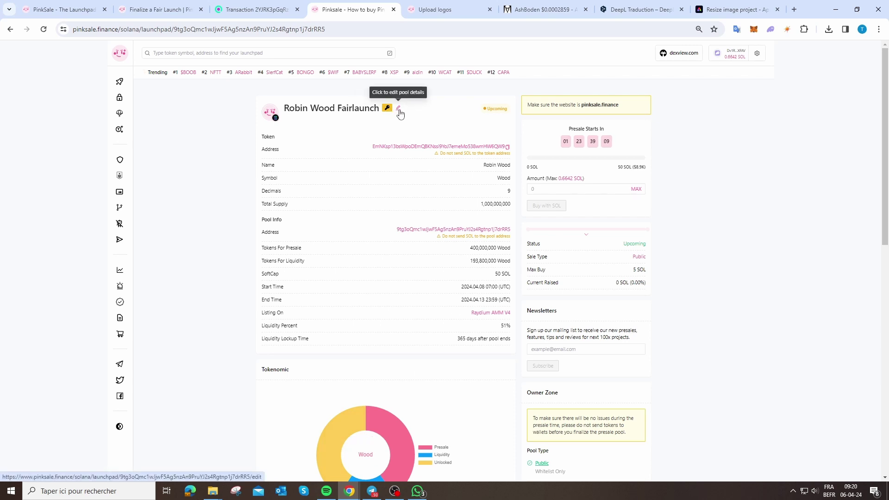
click(398, 108)
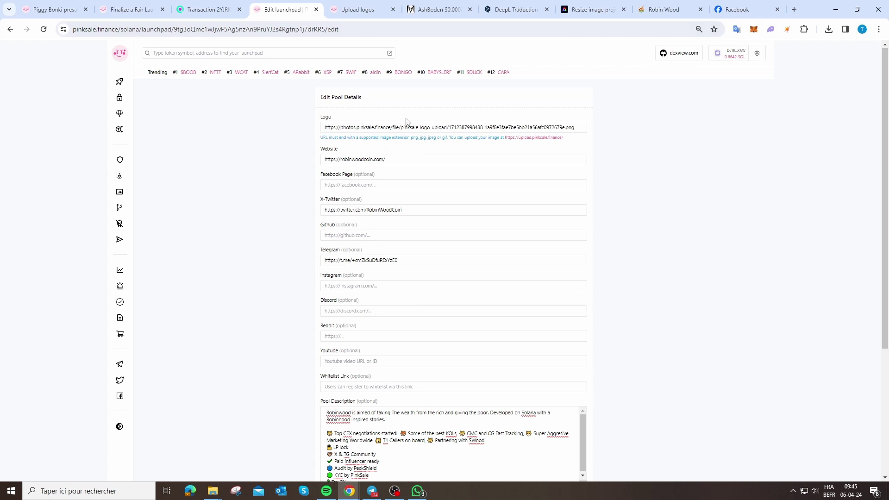
Visit upload.pinksale.finance for the logo, then return to the Robin Wood pool details form.
click(528, 140)
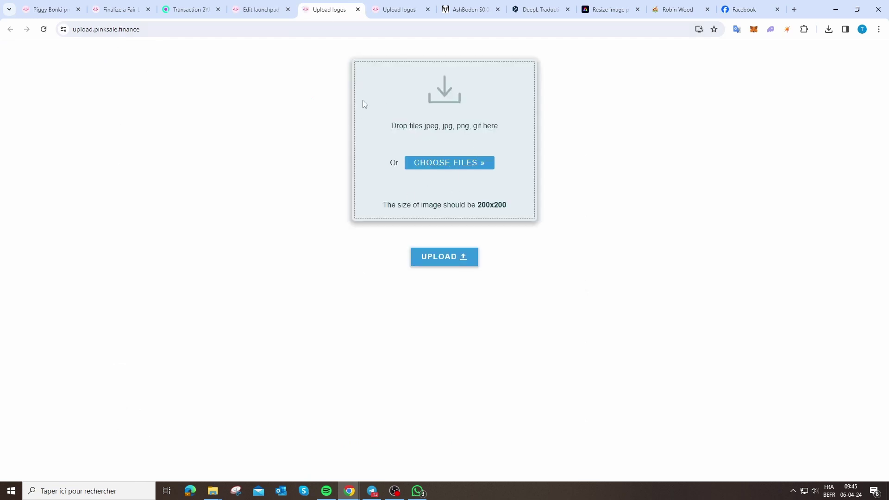
click(258, 9)
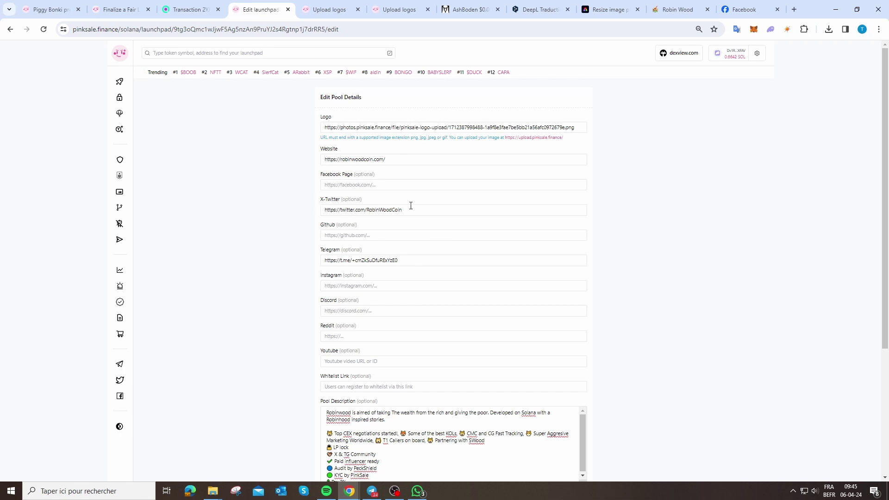
scroll(626, 298, down, 1)
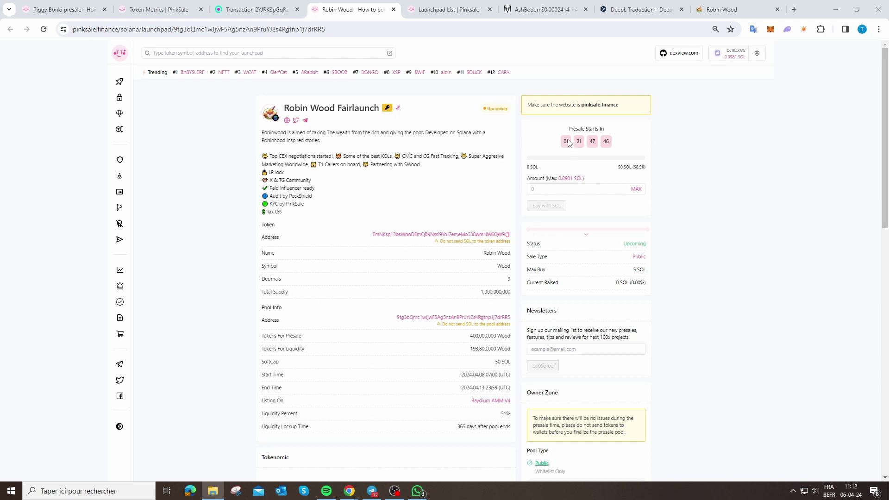
drag(559, 144, 611, 144)
click(594, 171)
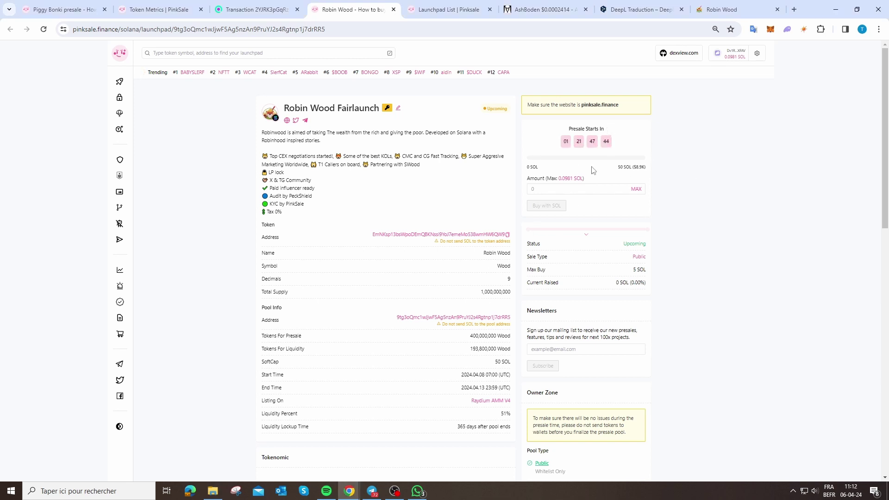